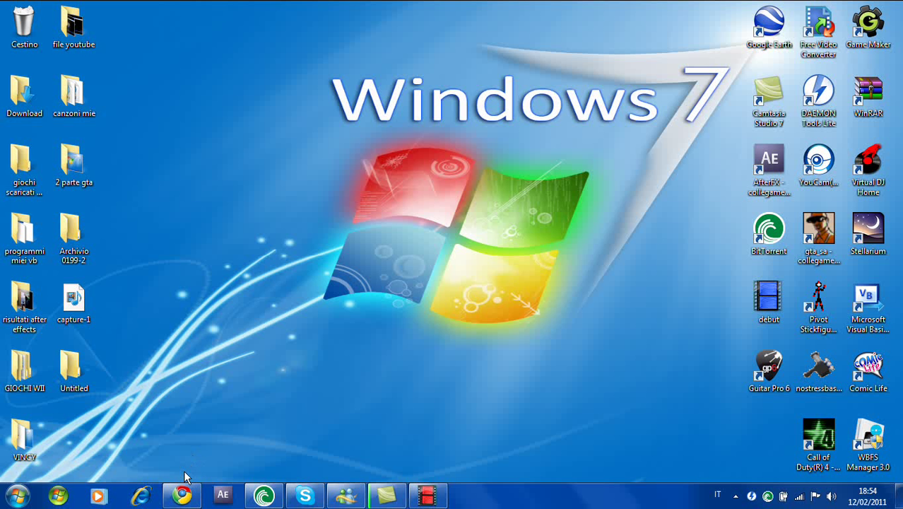
Switch to Chrome and search KickassTorrents for "wii".
{"action": "left_click", "coordinate": [176, 494]}
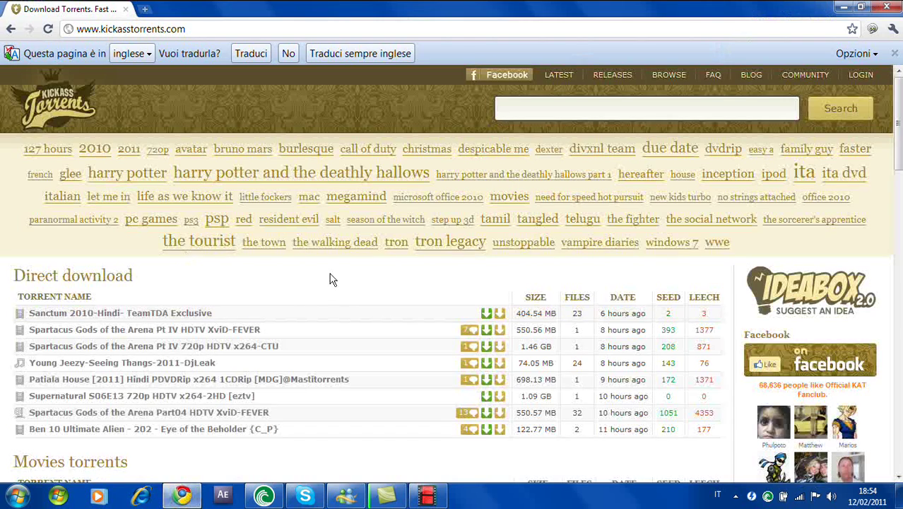
{"action": "scroll", "coordinate": [356, 280], "scroll_direction": "down", "scroll_amount": 5}
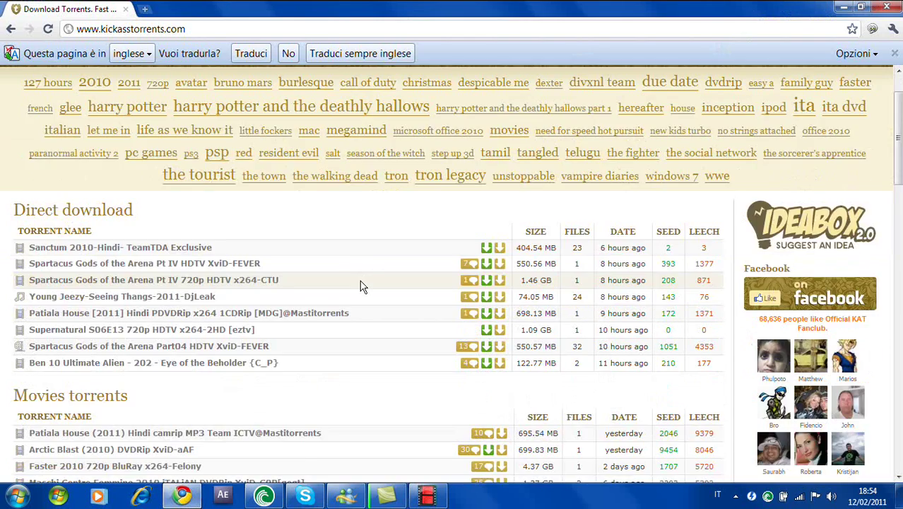
{"action": "scroll", "coordinate": [357, 293], "scroll_direction": "up", "scroll_amount": 5}
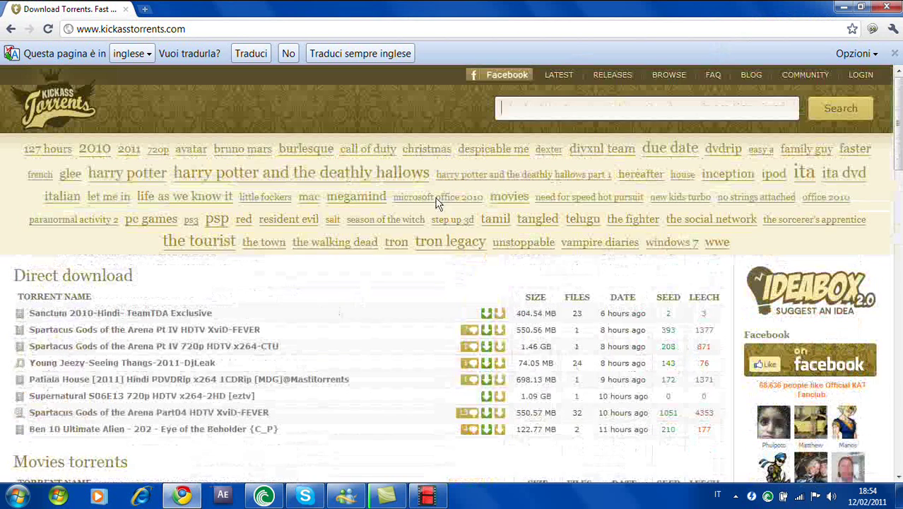
{"action": "type", "text": "wii"}
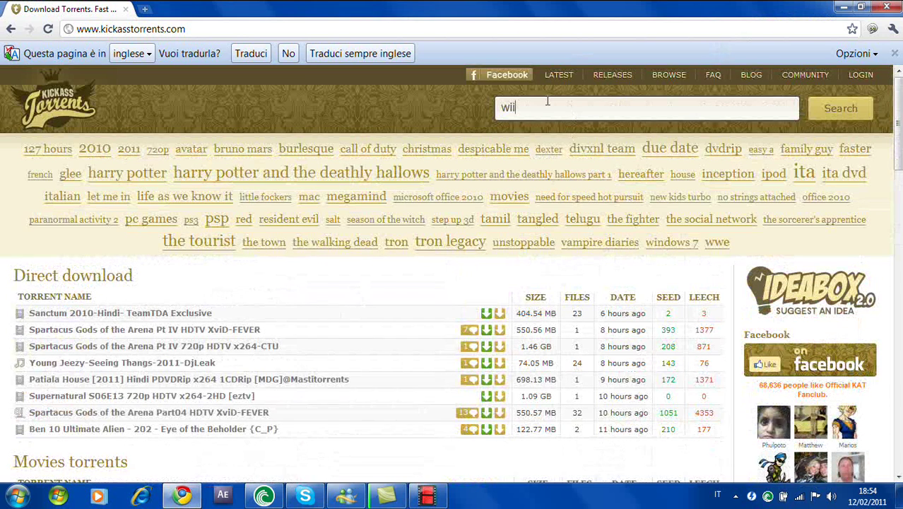
{"action": "key", "text": "Return"}
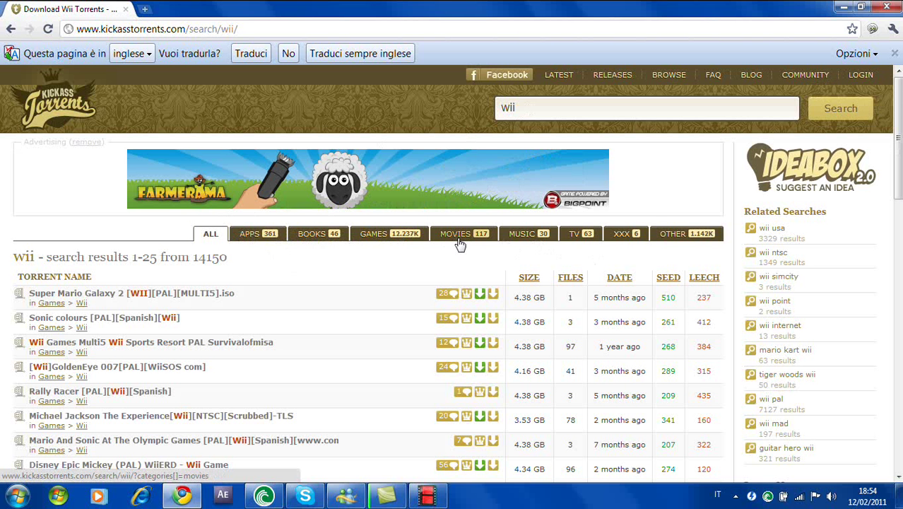
Filter the wii search results to the Games category and look through the first page of listed titles.
{"action": "left_click", "coordinate": [383, 240]}
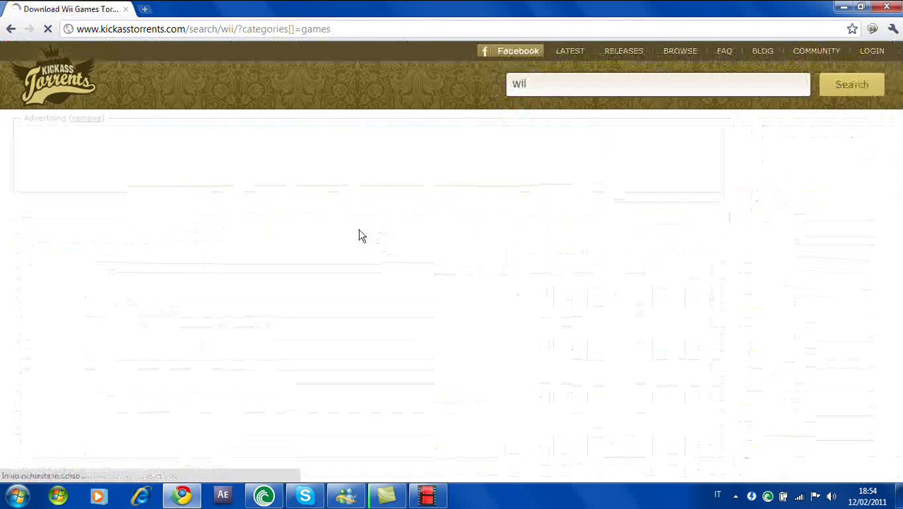
{"action": "scroll", "coordinate": [360, 235], "scroll_direction": "down", "scroll_amount": 2}
{"action": "scroll", "coordinate": [357, 235], "scroll_direction": "down", "scroll_amount": 6}
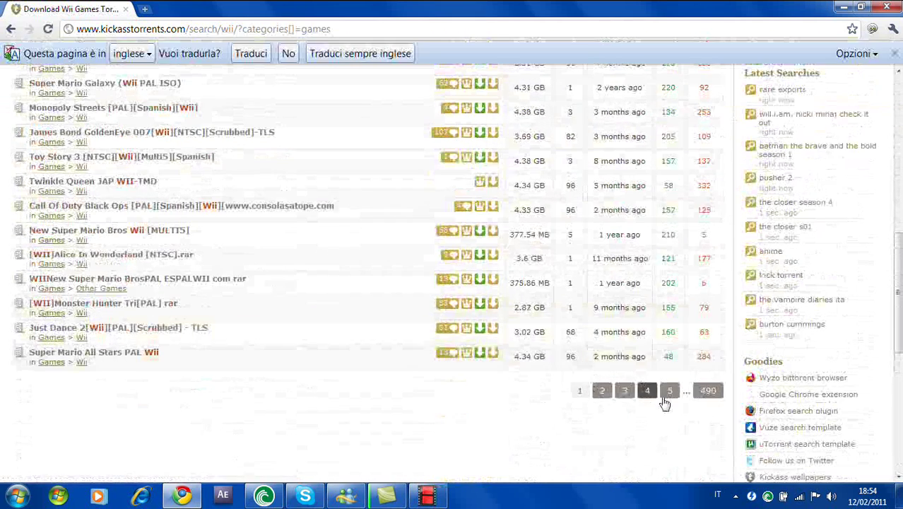
{"action": "scroll", "coordinate": [237, 272], "scroll_direction": "up", "scroll_amount": 6}
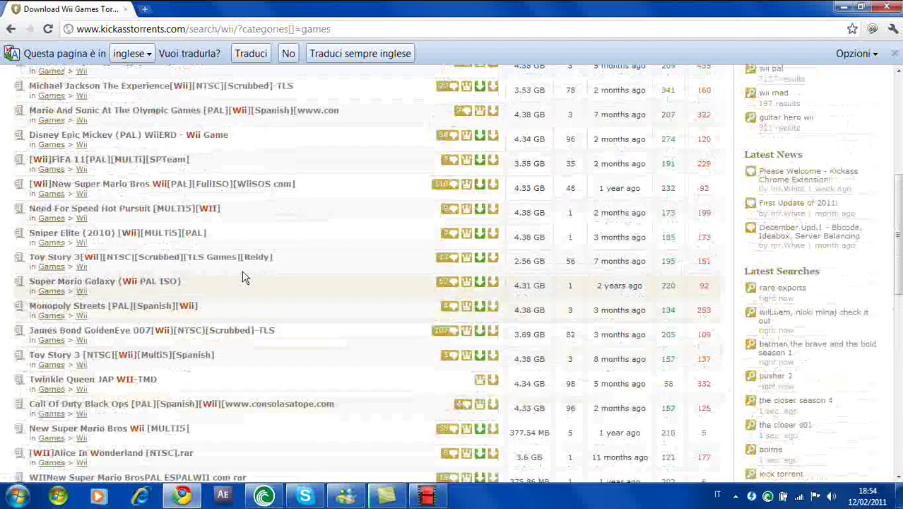
{"action": "scroll", "coordinate": [234, 272], "scroll_direction": "up", "scroll_amount": 2}
{"action": "scroll", "coordinate": [227, 296], "scroll_direction": "down", "scroll_amount": 1}
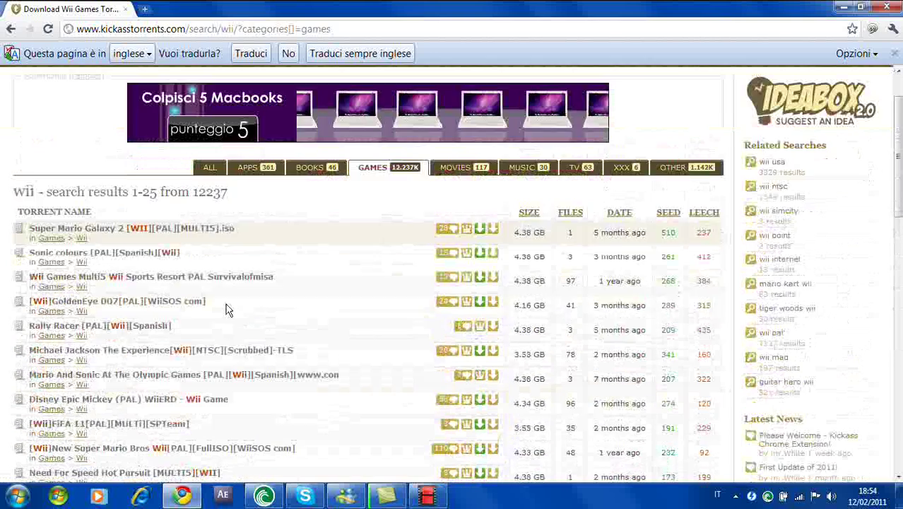
{"action": "scroll", "coordinate": [332, 286], "scroll_direction": "down", "scroll_amount": 2}
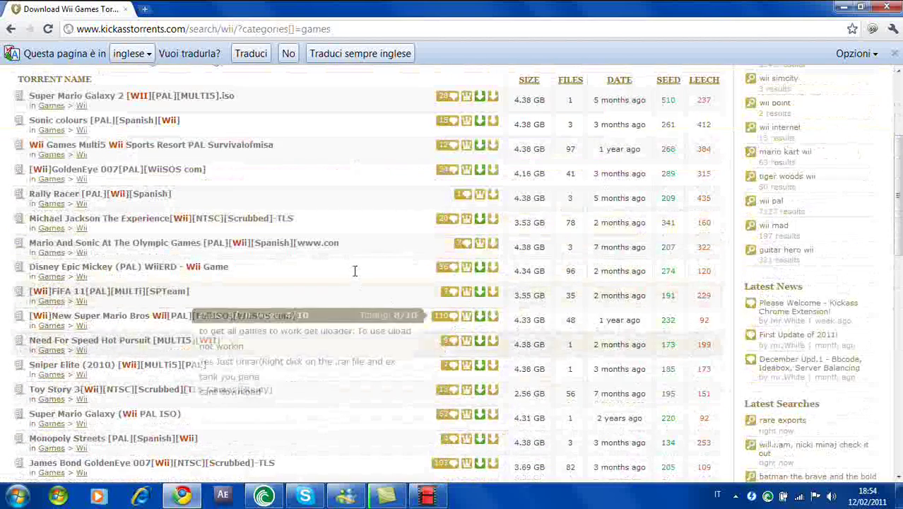
{"action": "scroll", "coordinate": [353, 263], "scroll_direction": "up", "scroll_amount": 2}
Add the Super Mario Galaxy 2 torrent from the results to BitTorrent and accept it for download.
{"action": "mouse_move", "coordinate": [448, 232]}
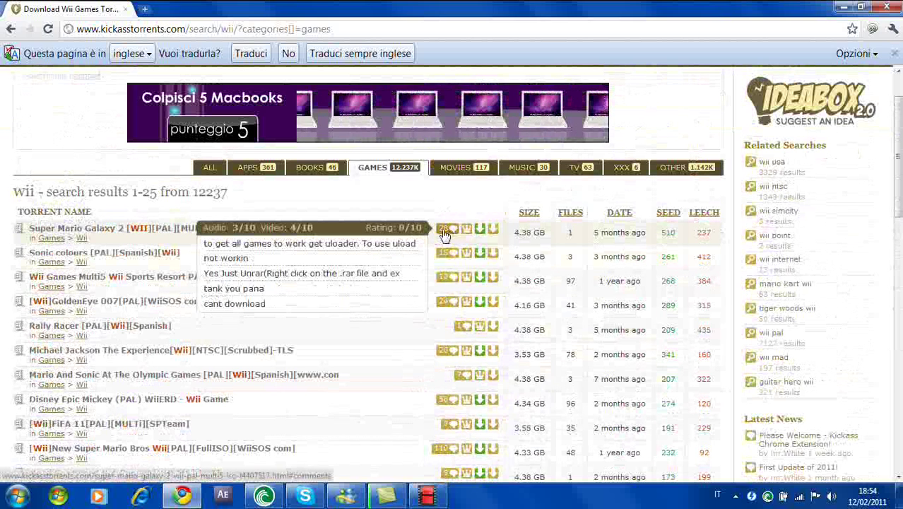
{"action": "left_click", "coordinate": [495, 233]}
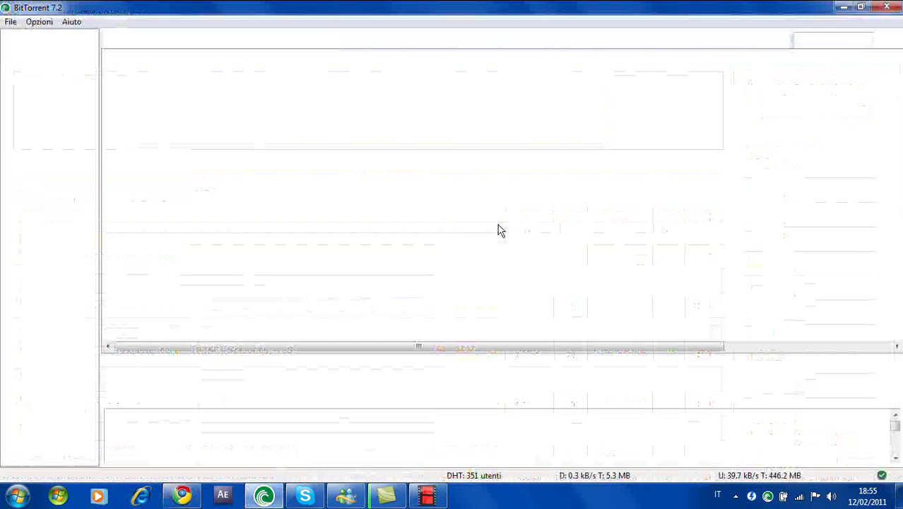
{"action": "left_click", "coordinate": [520, 377]}
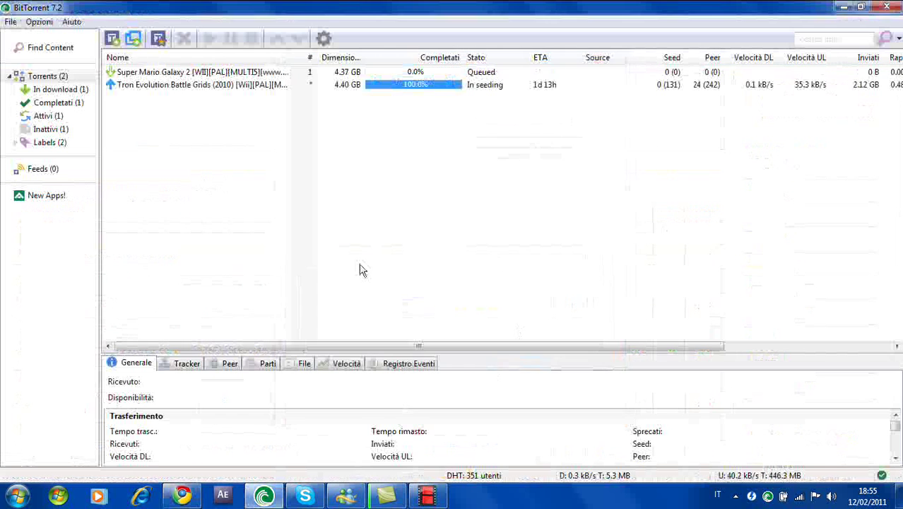
Remove the Super Mario Galaxy 2 torrent from the BitTorrent list.
{"action": "left_click", "coordinate": [240, 72]}
{"action": "left_click", "coordinate": [184, 39]}
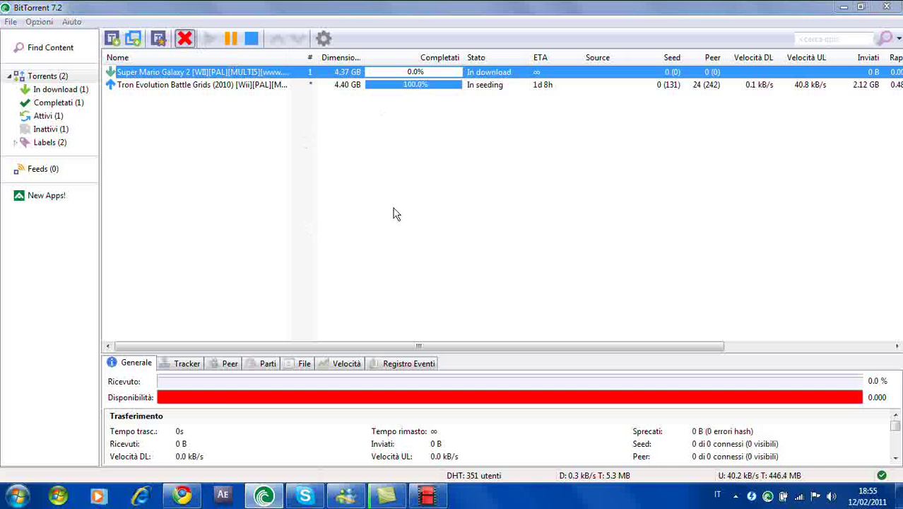
{"action": "key", "text": "Return"}
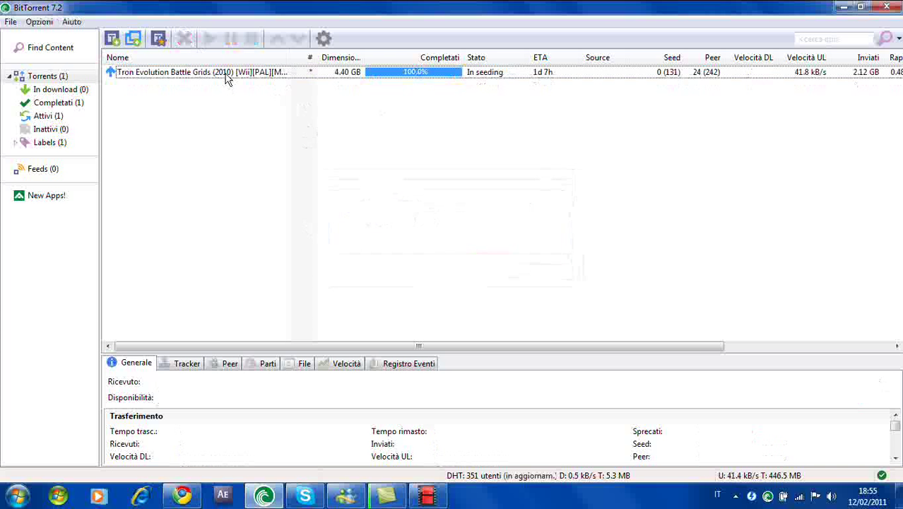
View the transfer details of the Tron Evolution Battle Grids torrent, and minimise BitTorrent.
{"action": "left_click", "coordinate": [230, 74]}
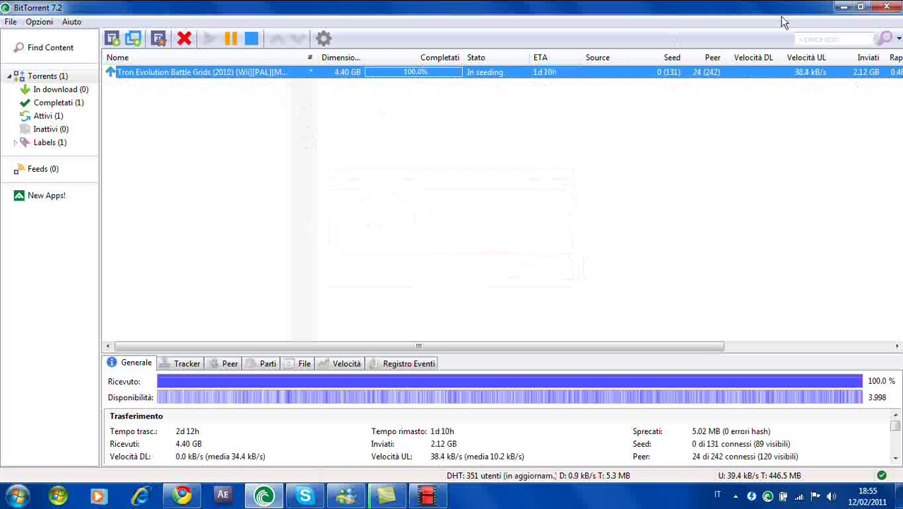
{"action": "left_click", "coordinate": [847, 8]}
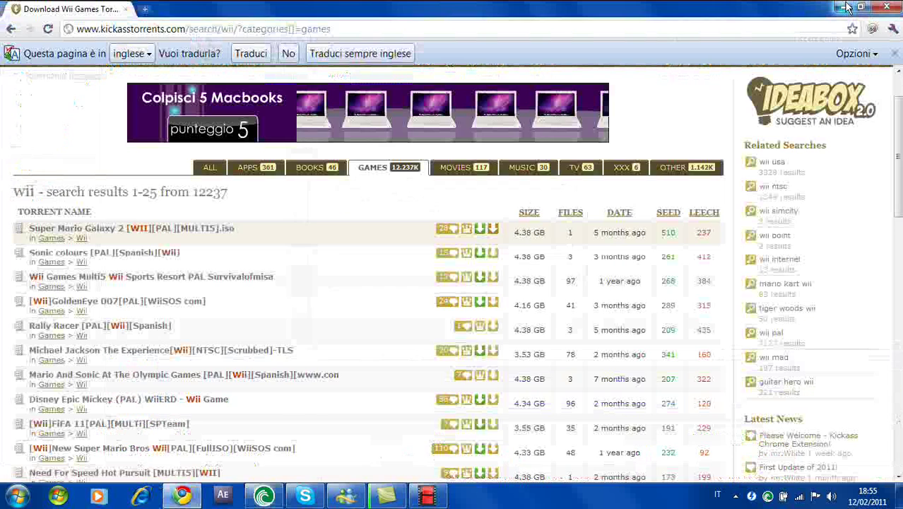
Minimise the browser and check the contents of the GIOCHI WII desktop folder, closing it when done.
{"action": "left_click", "coordinate": [847, 8]}
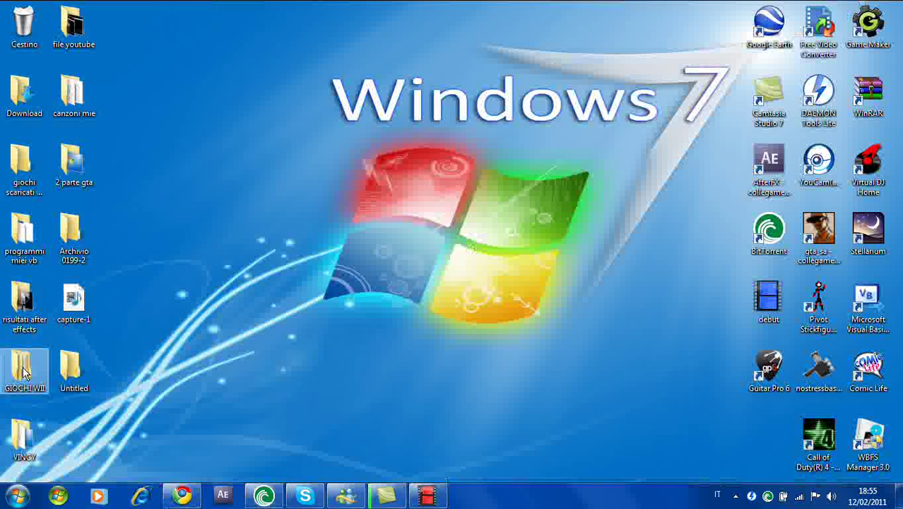
{"action": "double_click", "coordinate": [24, 373]}
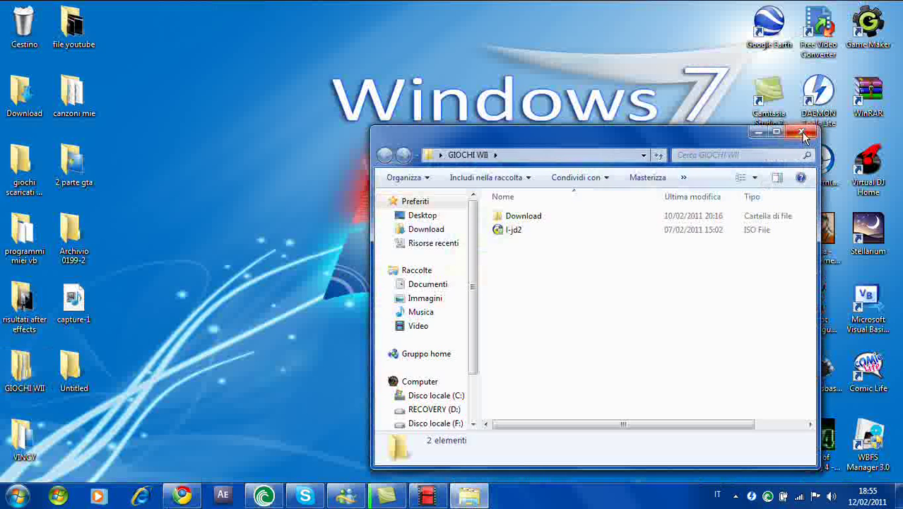
{"action": "left_click", "coordinate": [801, 133]}
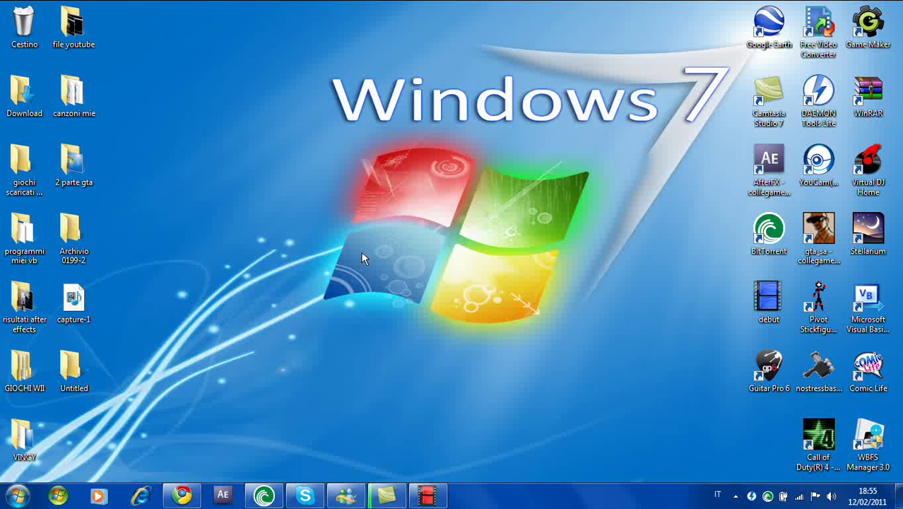
Move the WBFS Manager 3.0 shortcut to the empty desktop area below the Windows logo.
{"action": "left_click_drag", "start_coordinate": [874, 456], "coordinate": [466, 384]}
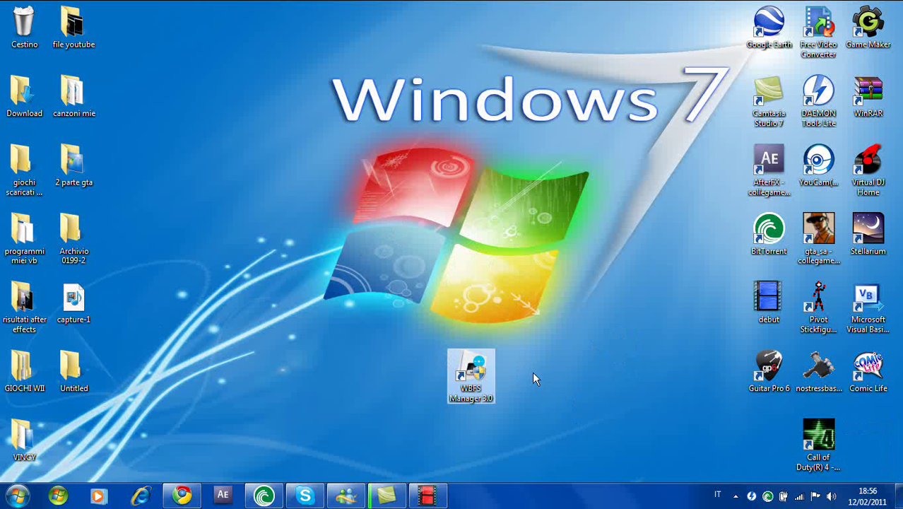
{"action": "left_click", "coordinate": [543, 348]}
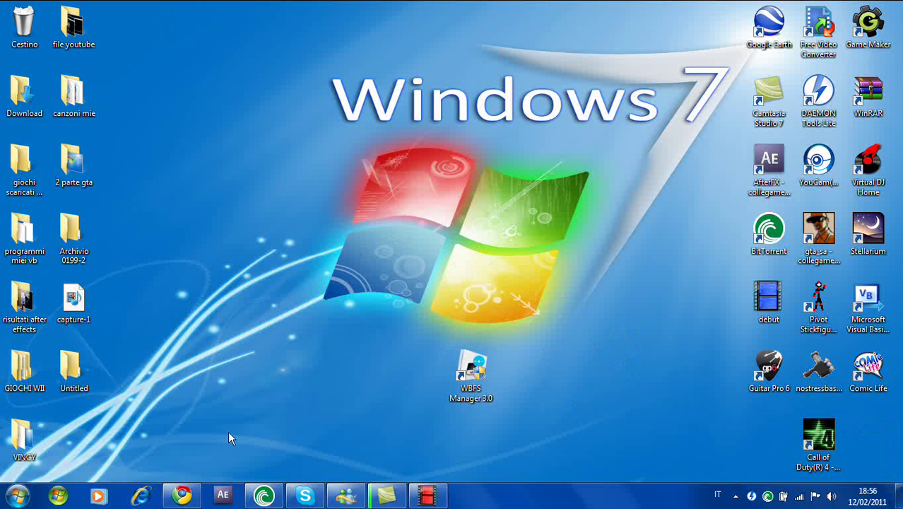
Switch to Chrome and search Google for "wbfs manager" in a new tab.
{"action": "left_click", "coordinate": [182, 495]}
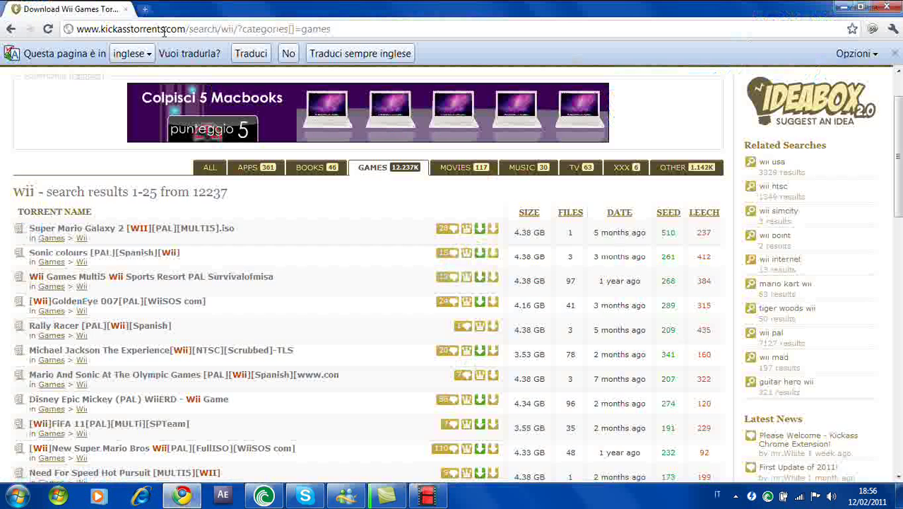
{"action": "left_click", "coordinate": [146, 8]}
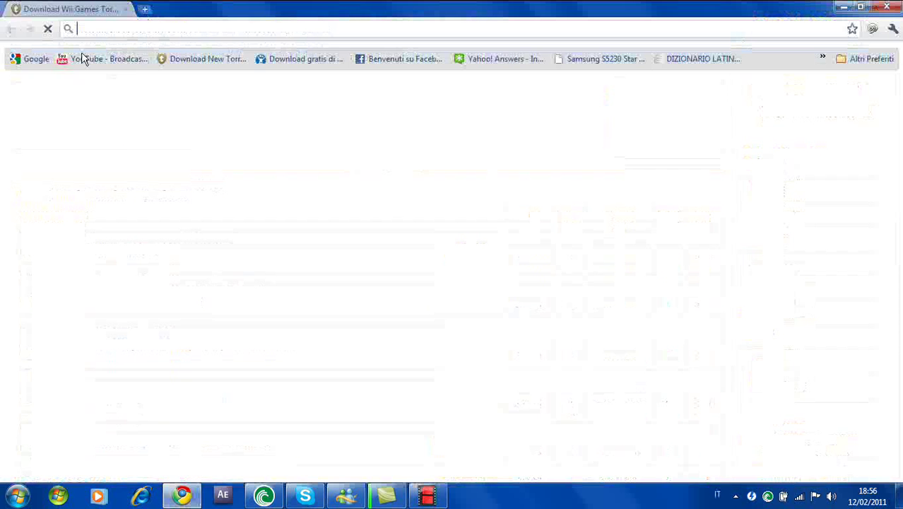
{"action": "left_click", "coordinate": [47, 59]}
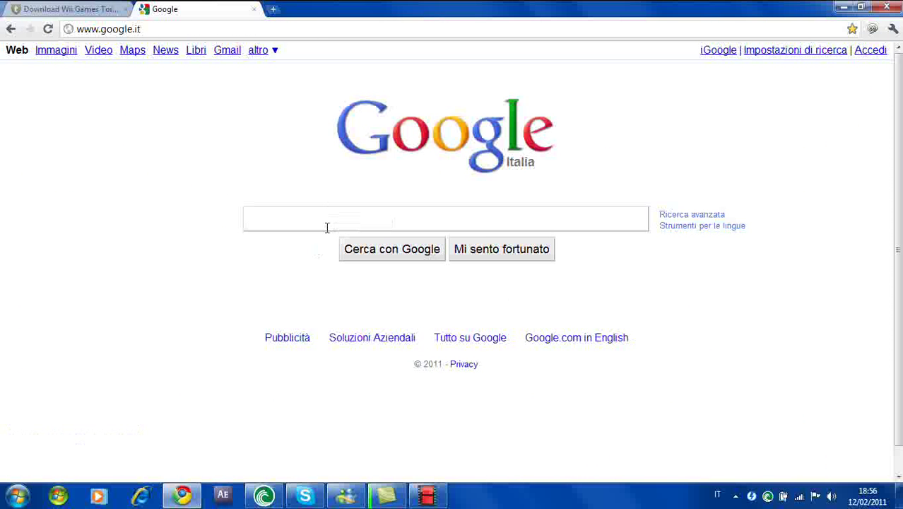
{"action": "type", "text": "wb"}
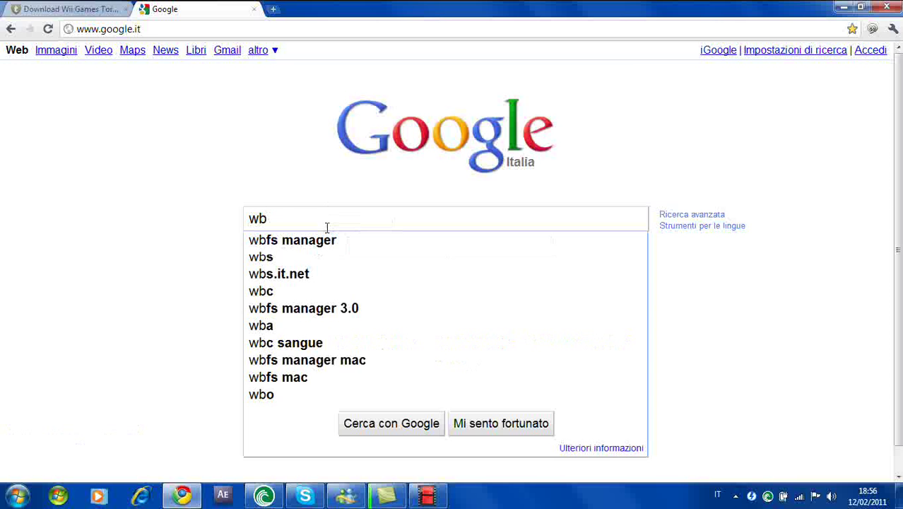
{"action": "type", "text": "sf manage"}
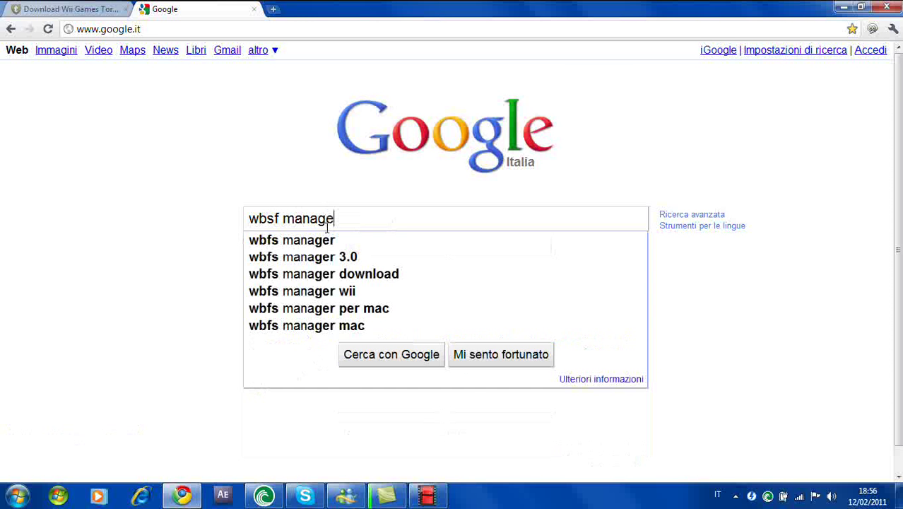
{"action": "type", "text": "r"}
{"action": "key", "text": "Return"}
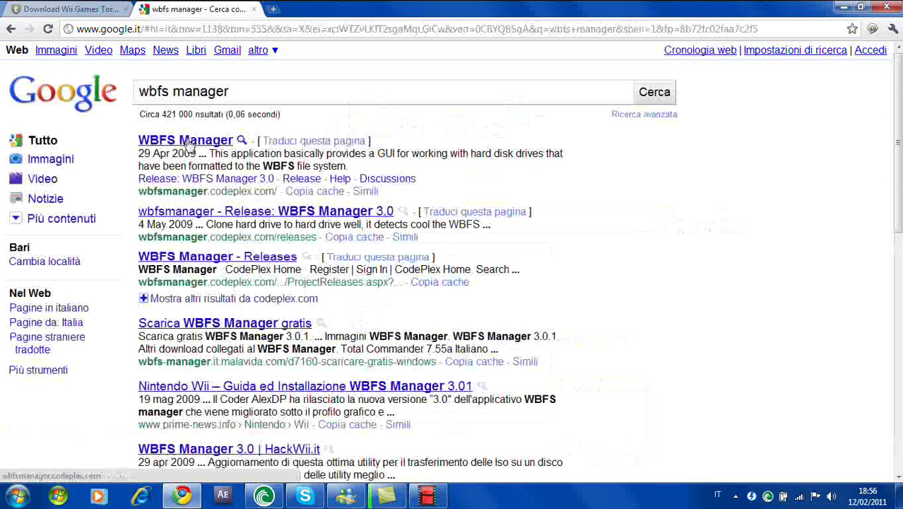
View the WBFS Manager project page on CodePlex from the search results, and minimise the browser.
{"action": "left_click", "coordinate": [221, 143]}
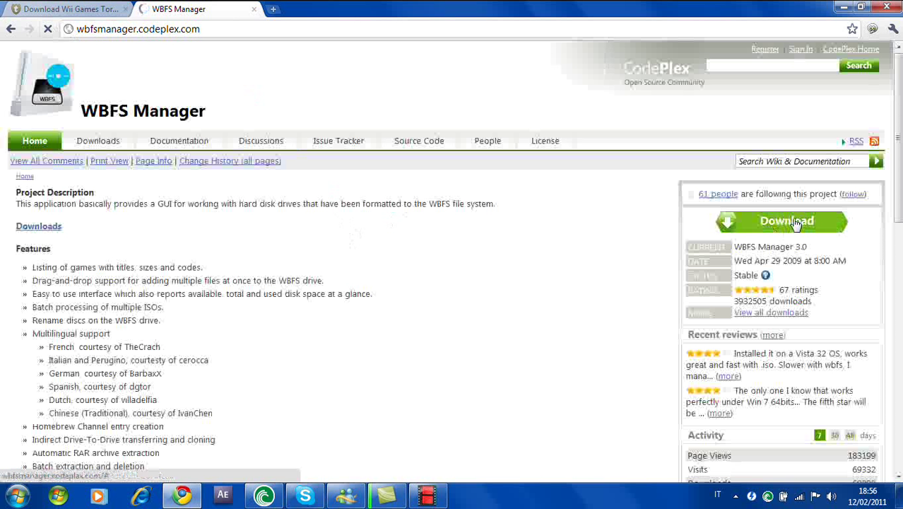
{"action": "left_click", "coordinate": [843, 9]}
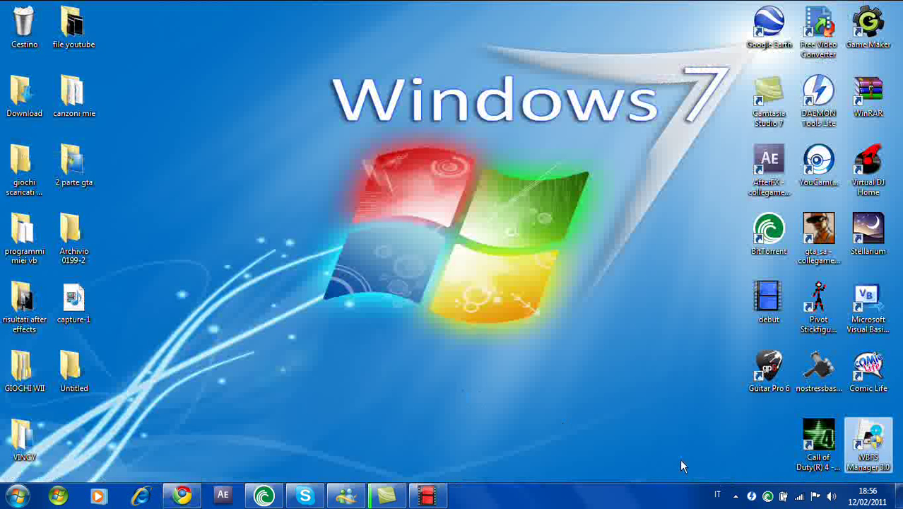
Launch WBFS Manager 3.0 and load the games stored on drive F:.
{"action": "double_click", "coordinate": [871, 441]}
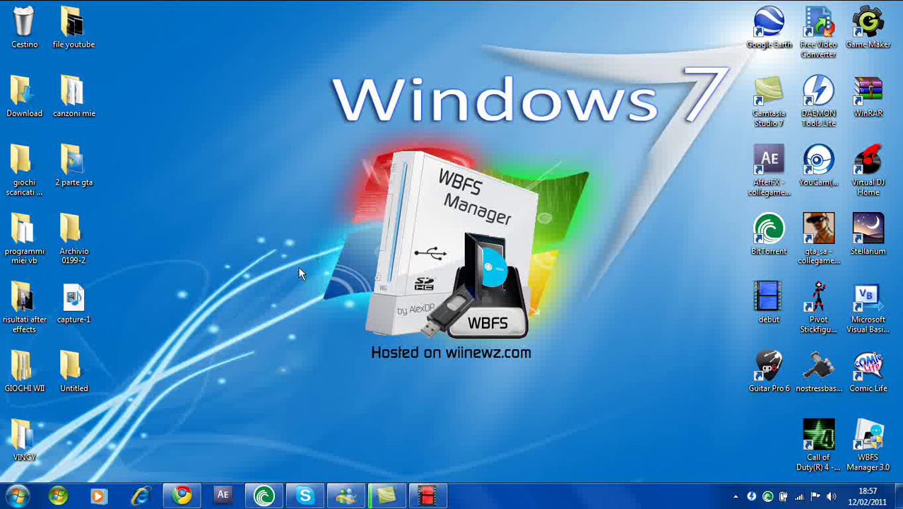
{"action": "mouse_move", "coordinate": [188, 499]}
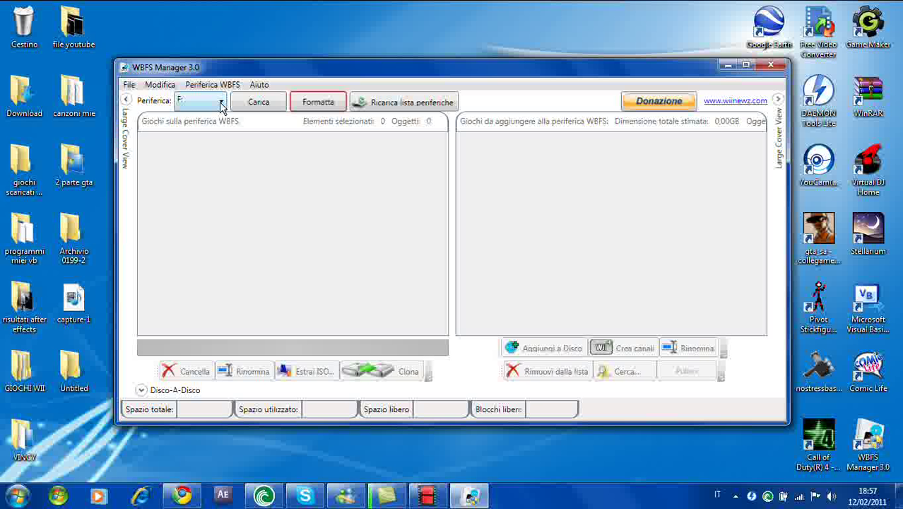
{"action": "left_click", "coordinate": [221, 104]}
{"action": "left_click", "coordinate": [195, 144]}
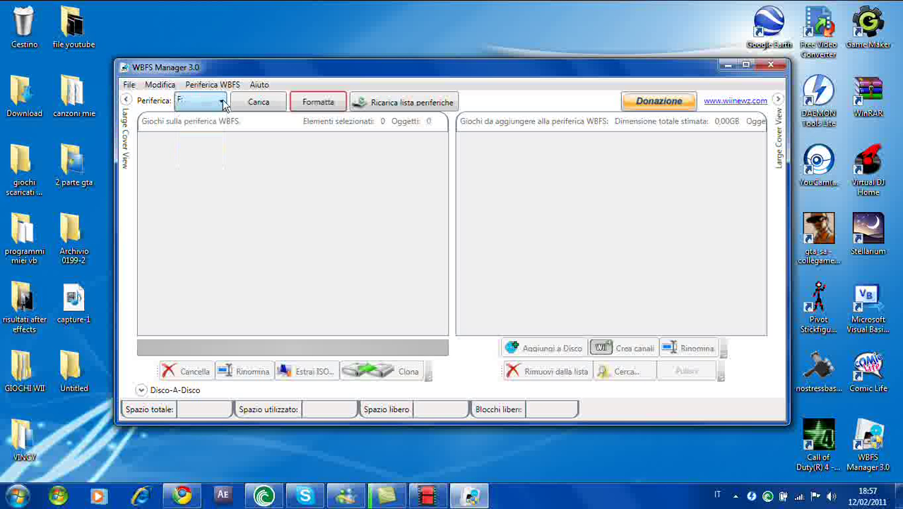
{"action": "left_click", "coordinate": [263, 103]}
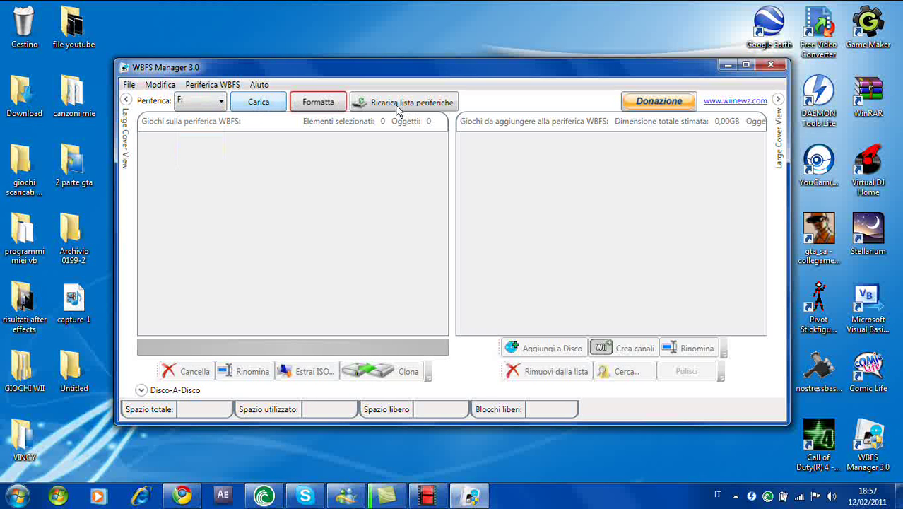
{"action": "left_click", "coordinate": [258, 105]}
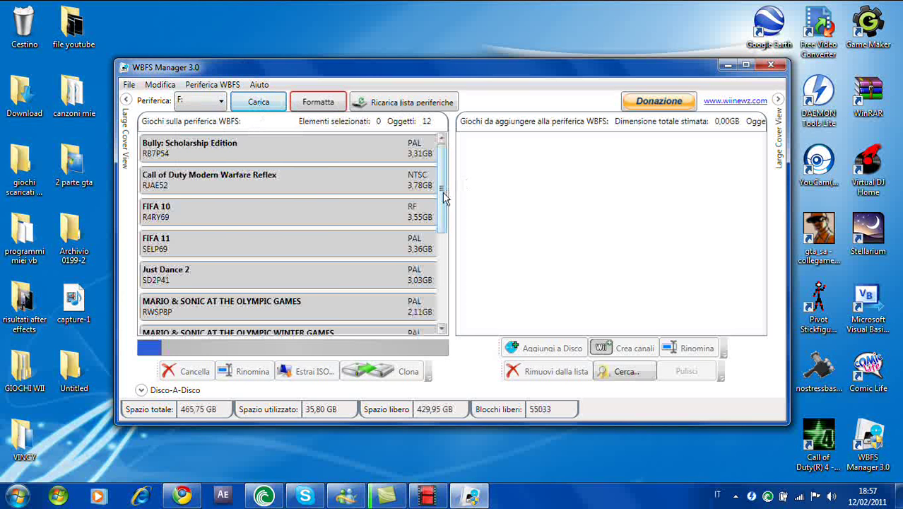
{"action": "mouse_move", "coordinate": [443, 192]}
{"action": "left_mouse_down"}
{"action": "mouse_move", "coordinate": [447, 286]}
{"action": "mouse_move", "coordinate": [441, 187]}
{"action": "left_mouse_up"}
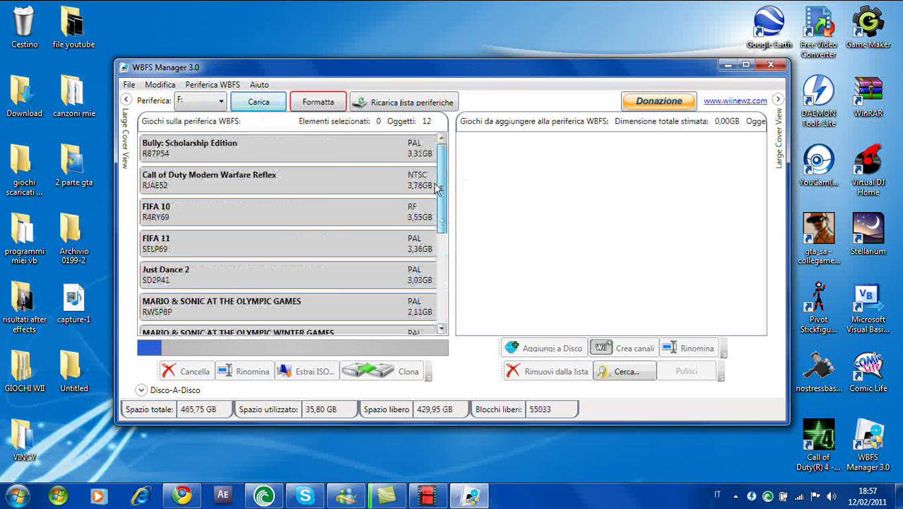
Browse for the Just Dance 2 ISO and put it in the list of games to add to the WBFS drive.
{"action": "left_click", "coordinate": [624, 372]}
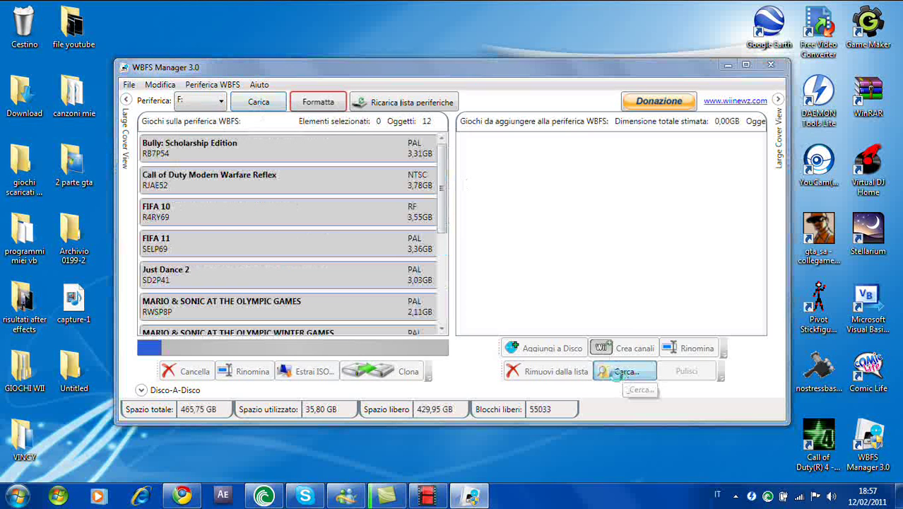
{"action": "left_click_drag", "start_coordinate": [628, 204], "coordinate": [629, 282]}
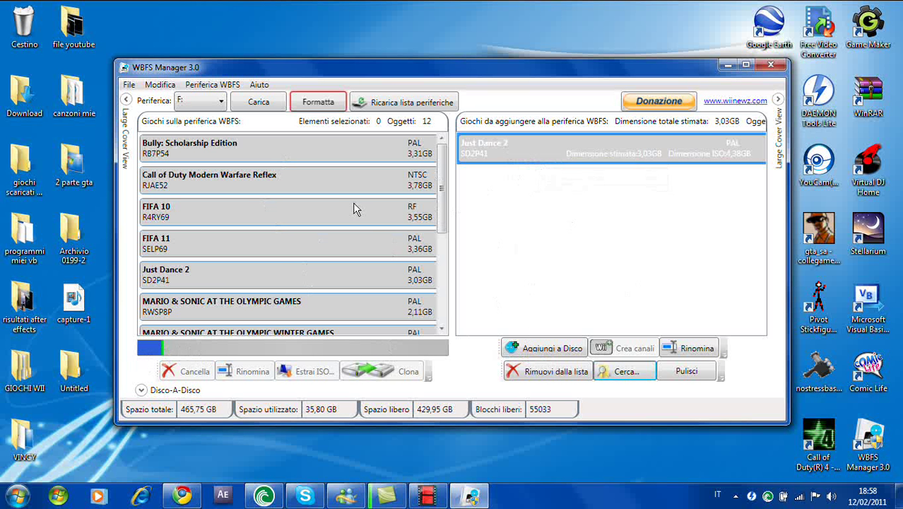
Clear Just Dance 2 from the list of games to add to the WBFS drive.
{"action": "left_click_drag", "start_coordinate": [553, 148], "coordinate": [455, 477]}
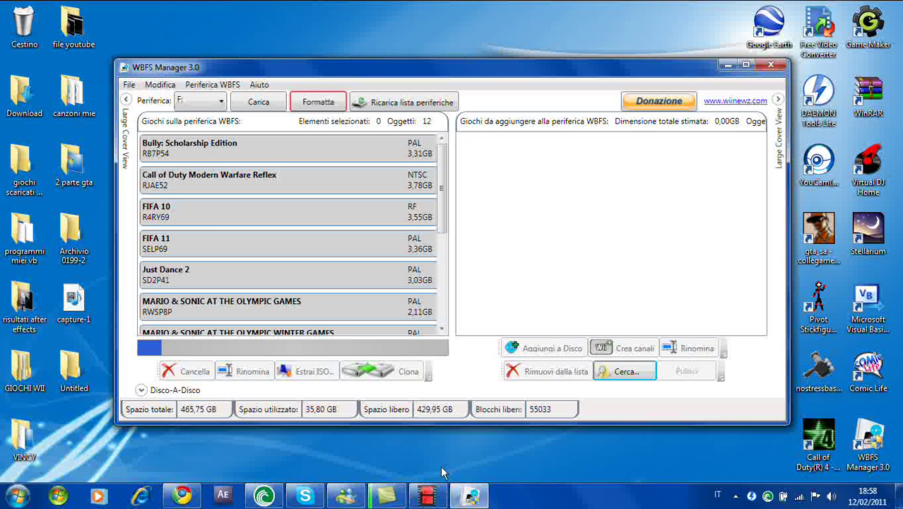
{"action": "mouse_move", "coordinate": [434, 493]}
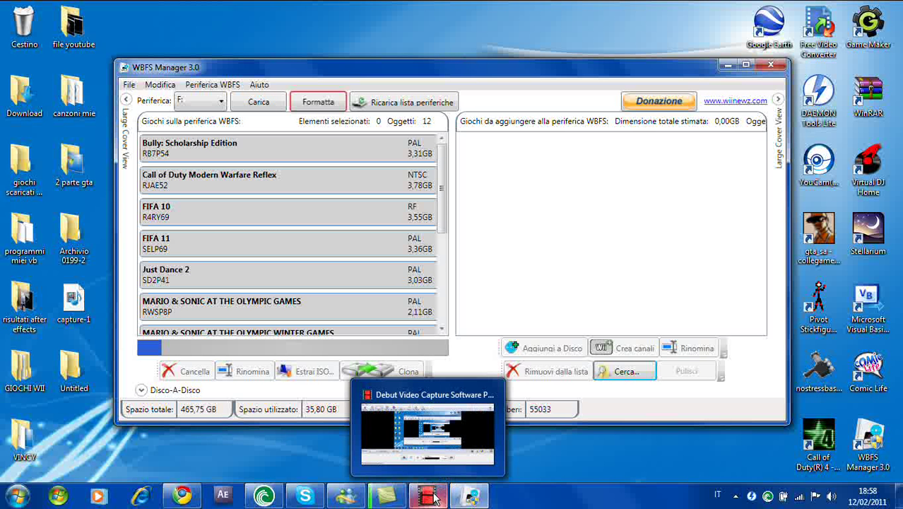